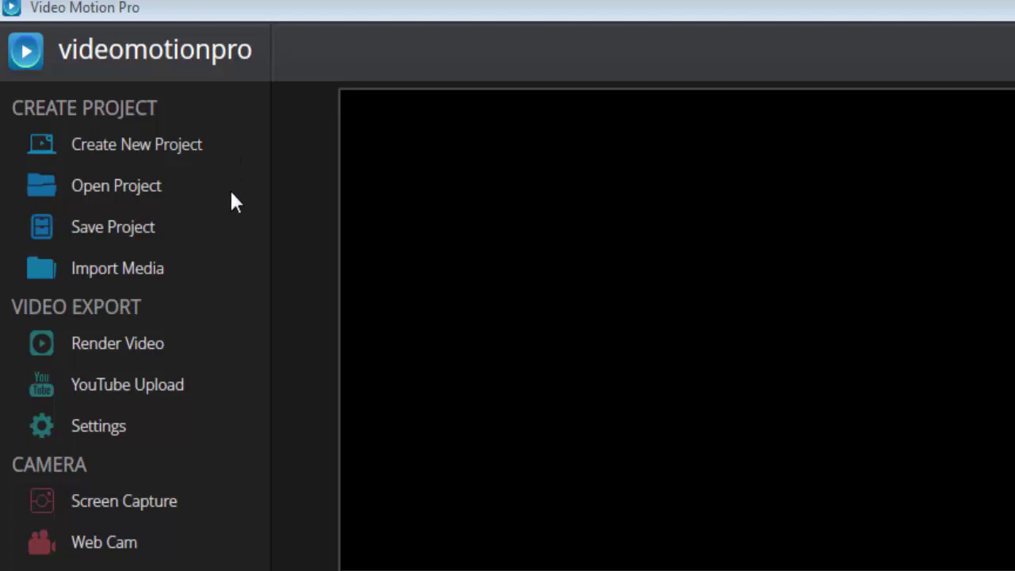
Step: Open the prompt for naming a new project and dismiss it without creating one
left_click(190, 145)
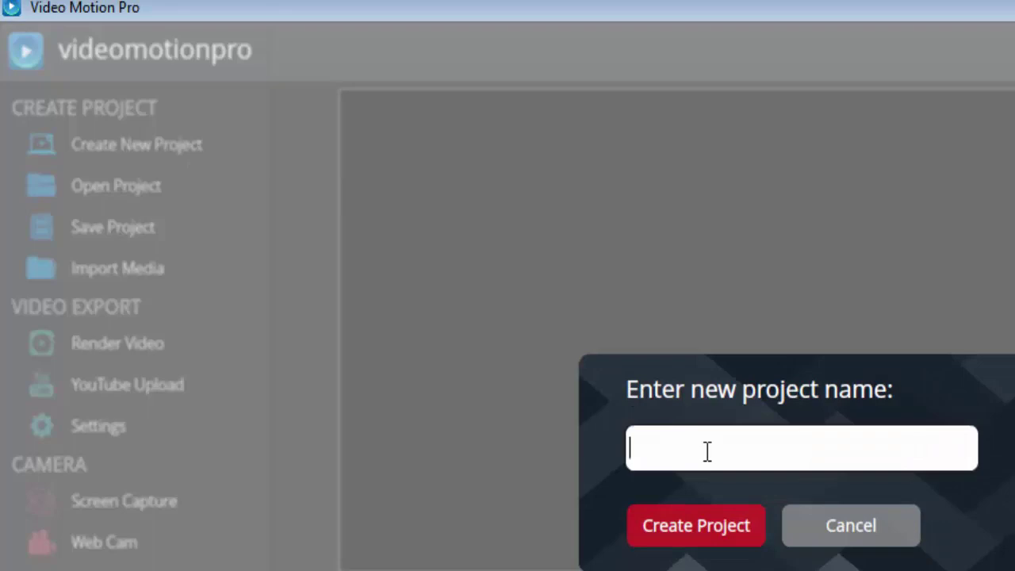
left_click(851, 527)
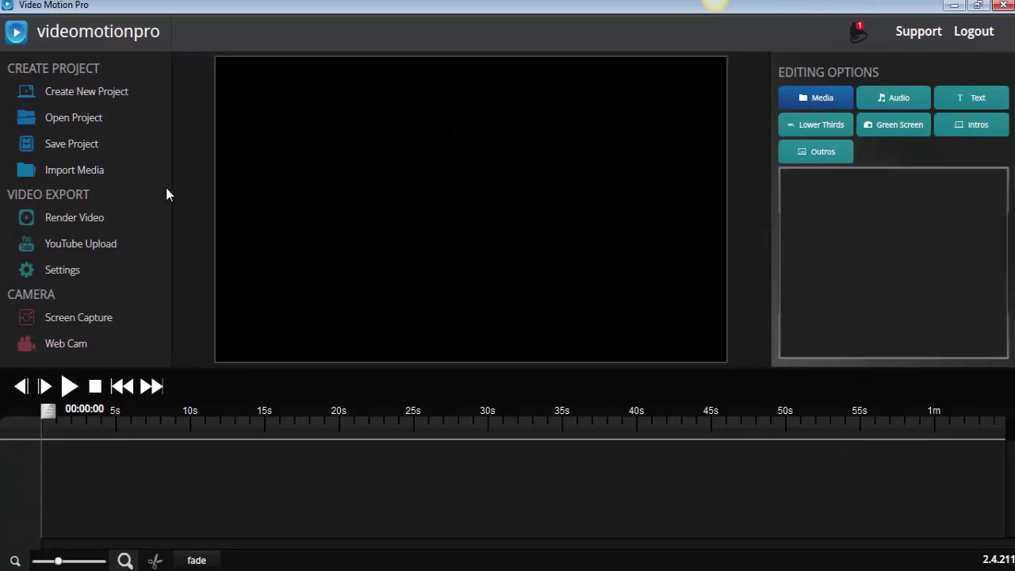
Step: Import the video MOV_0994 from the Sony Experia Videos folder and place it at the start of the timeline
left_click(72, 170)
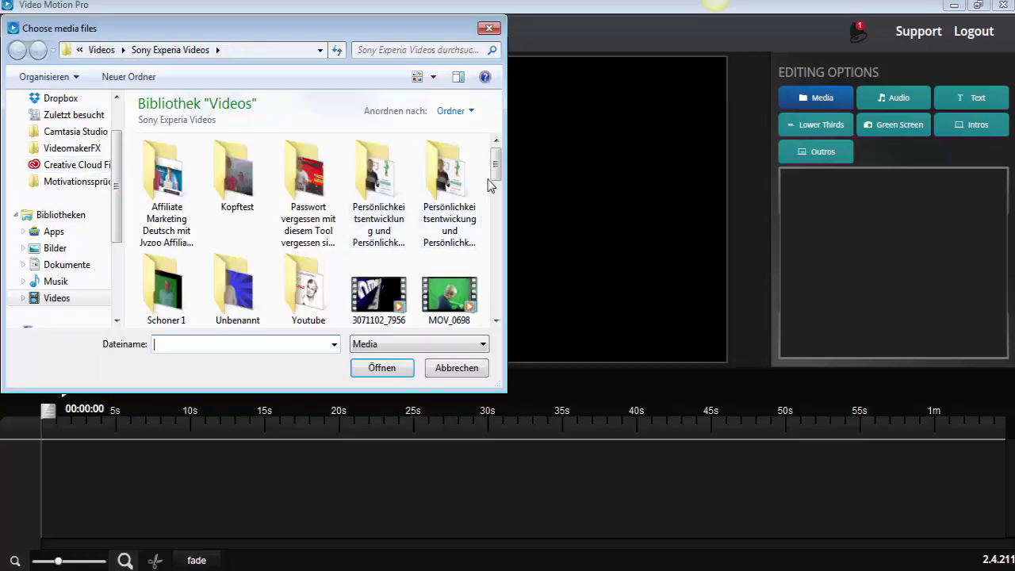
left_click_drag(496, 169, 497, 266)
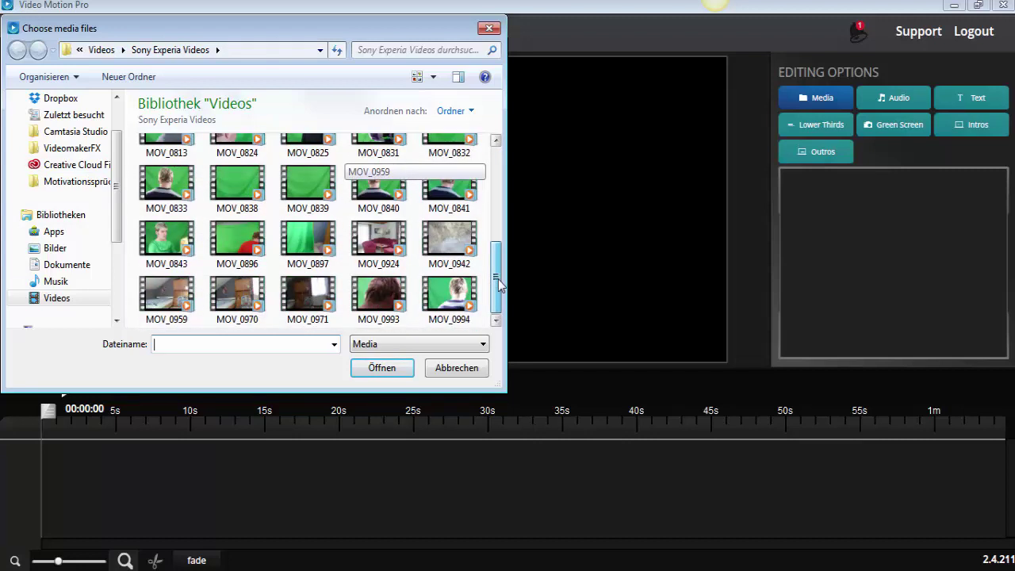
left_click(444, 294)
left_click(376, 369)
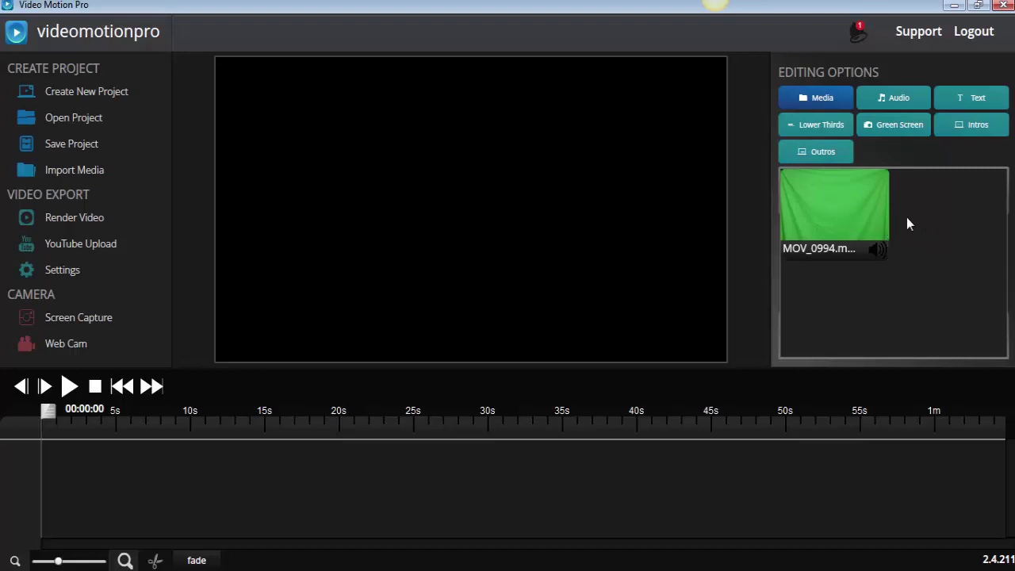
left_click_drag(830, 197, 160, 494)
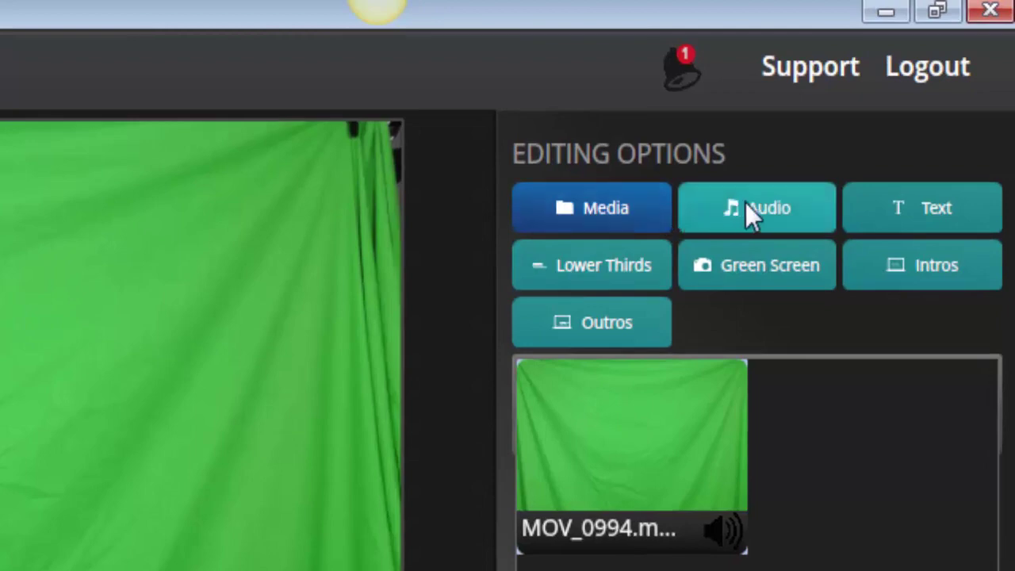
Step: Look through the Audio, Media, Text, Lower Thirds, Green Screen and Intros editing options
left_click(745, 208)
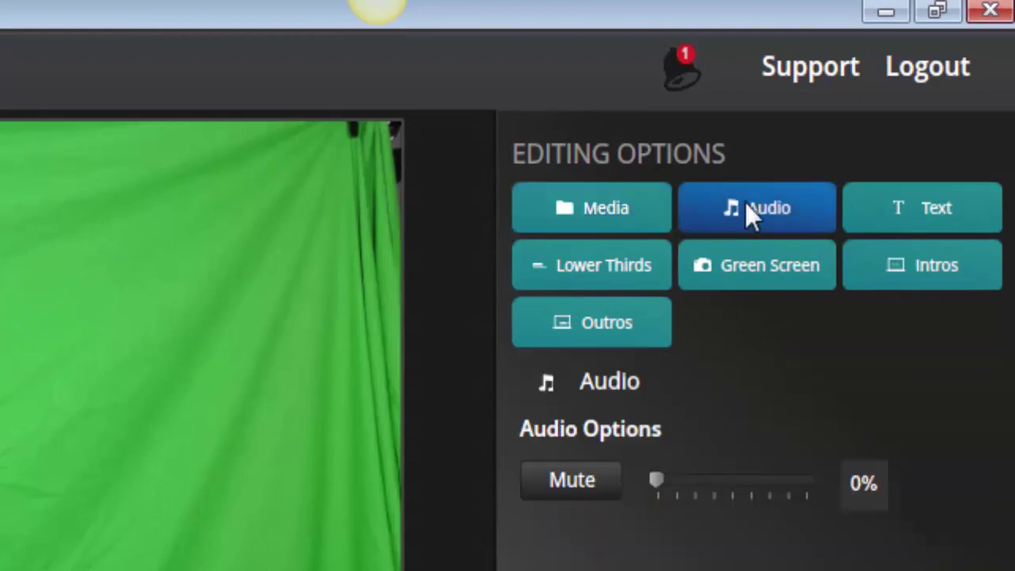
left_click(625, 208)
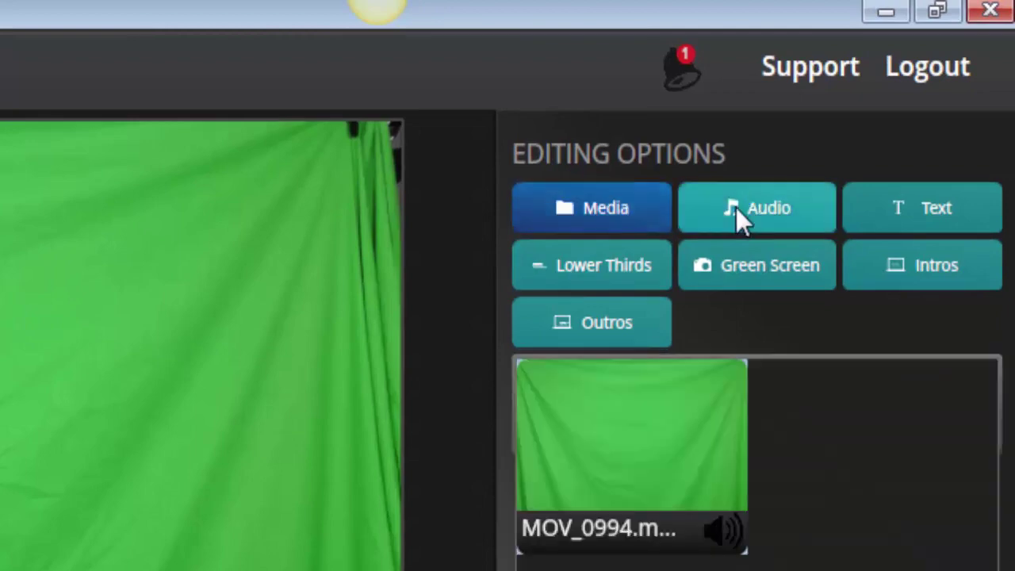
left_click(917, 209)
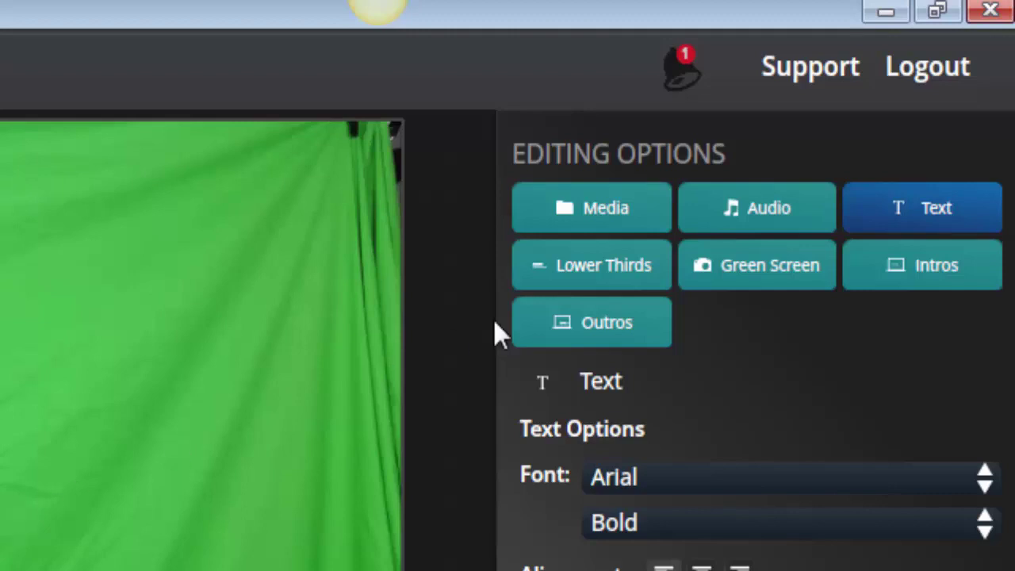
left_click(584, 270)
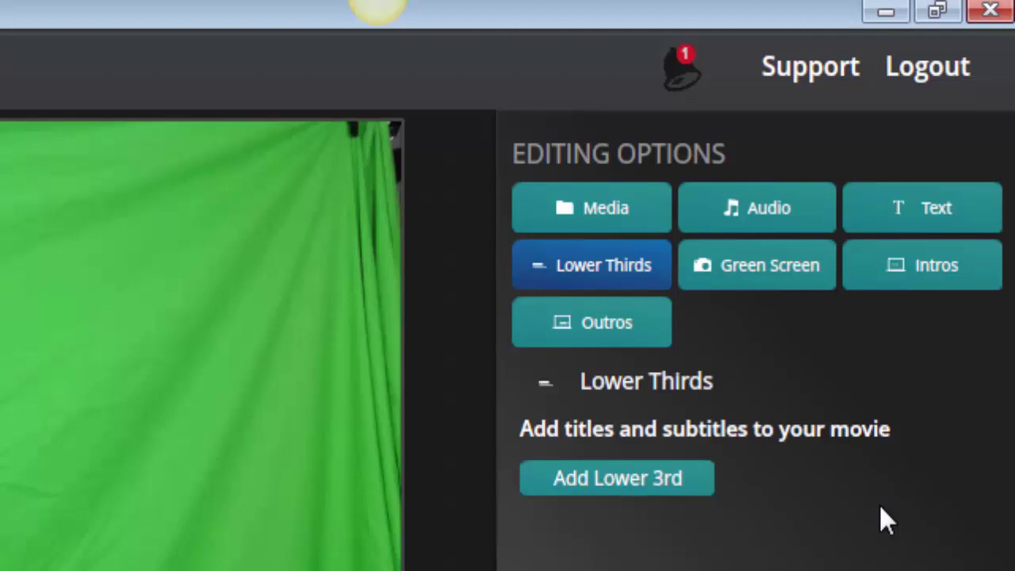
left_click(771, 274)
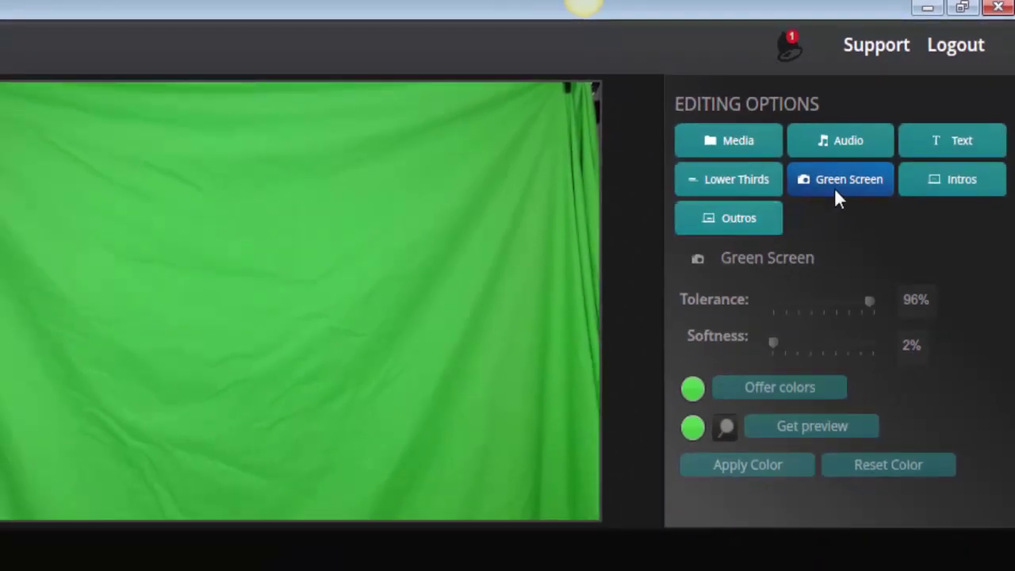
left_click(951, 182)
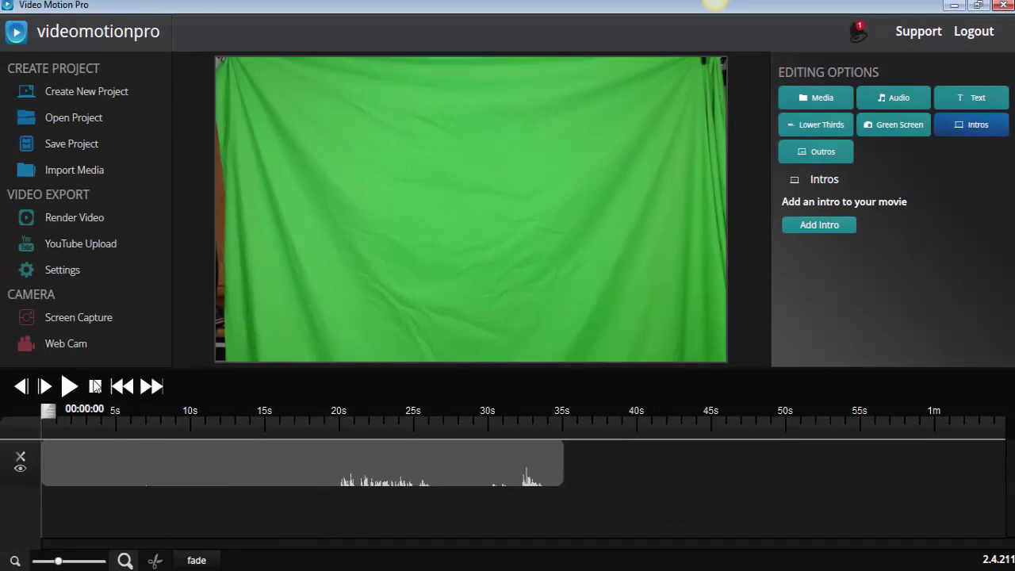
Step: Play the clip's opening, scrub to about 11 s, and try a wider timeline scale before restoring it
left_click(69, 387)
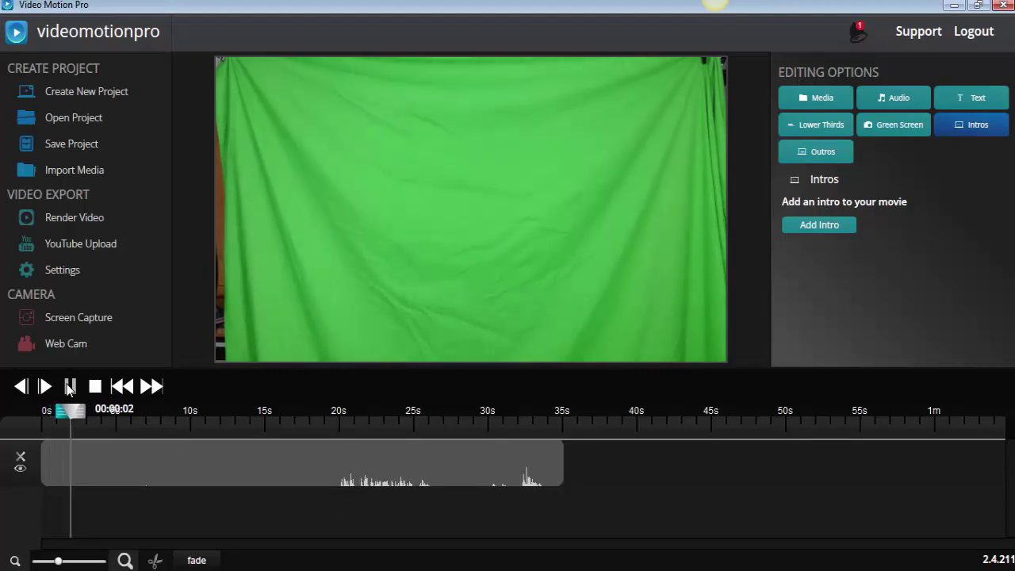
left_click(69, 387)
left_click_drag(74, 409, 209, 470)
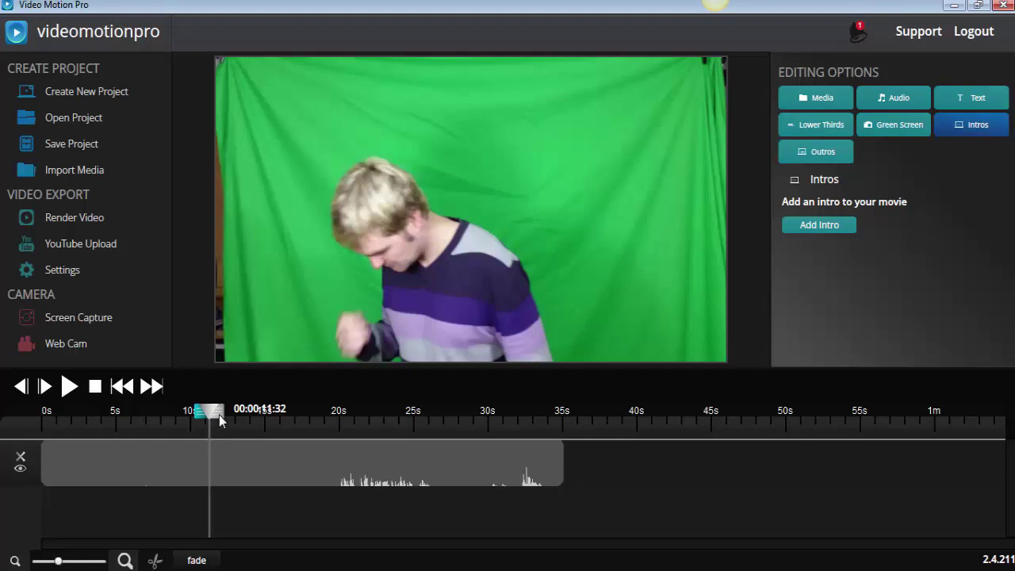
mouse_move(220, 421)
left_mouse_down()
mouse_move(317, 430)
mouse_move(218, 425)
left_mouse_up()
left_click_drag(59, 562, 78, 565)
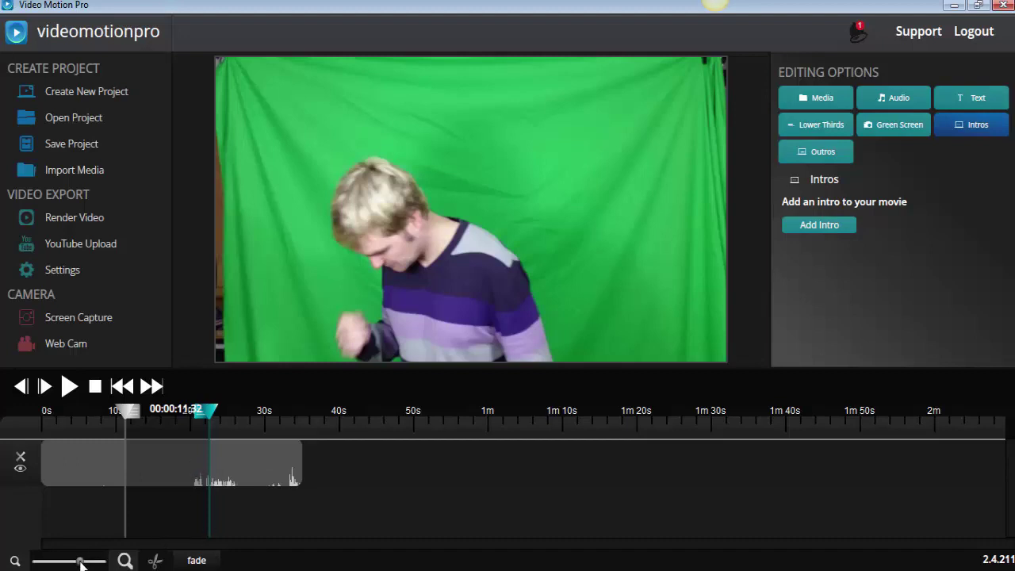
left_click_drag(76, 563, 58, 563)
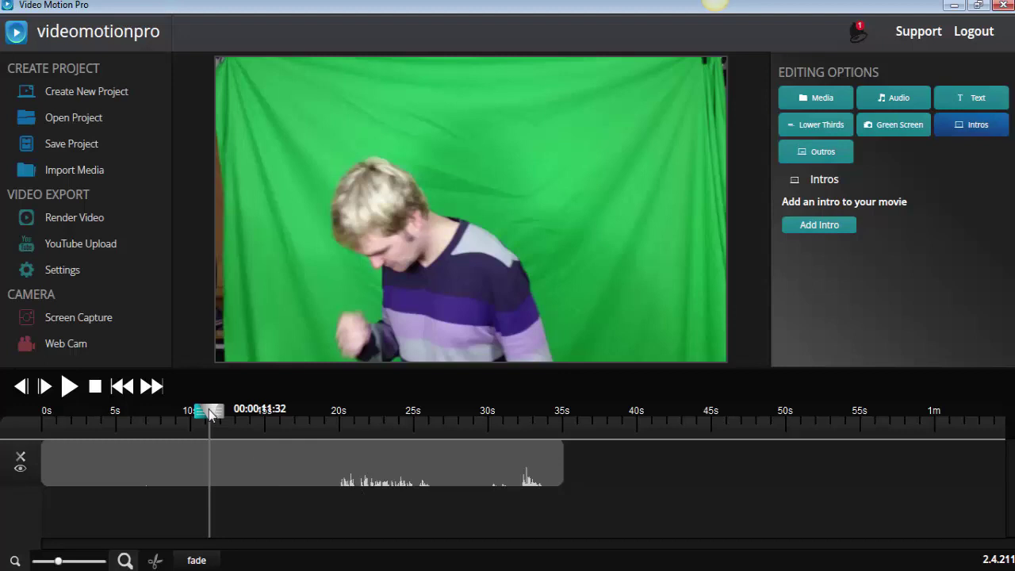
Step: Shift the clip about 2 s along the timeline and cut away its silent opening up to 00:00:21:72
left_click_drag(210, 415, 209, 415)
left_click_drag(221, 417, 348, 434)
left_click(196, 419)
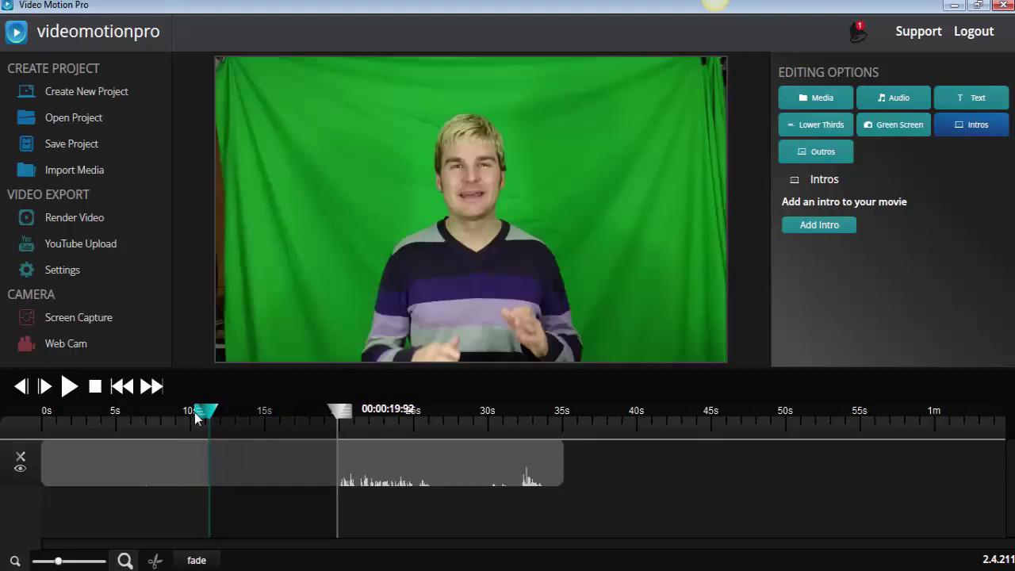
mouse_move(196, 419)
left_mouse_down()
mouse_move(89, 419)
mouse_move(145, 419)
left_mouse_up()
left_click_drag(412, 453, 442, 455)
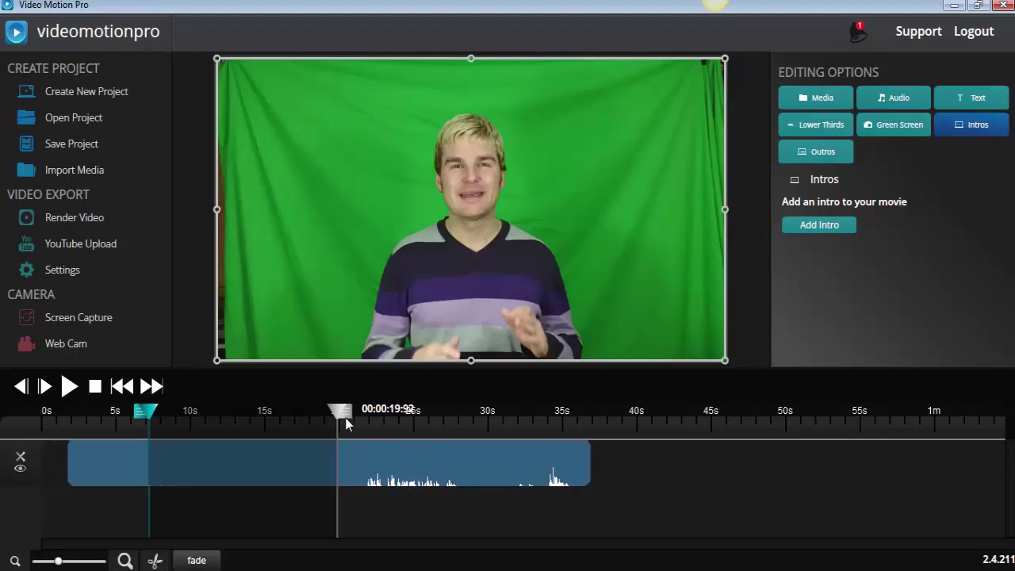
left_click_drag(346, 421, 374, 420)
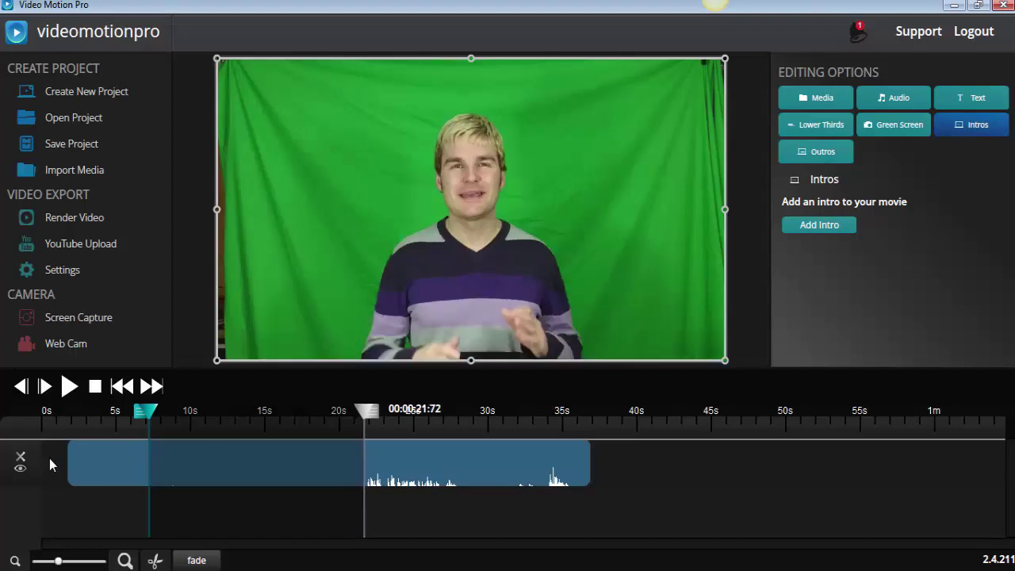
left_click_drag(138, 411, 52, 409)
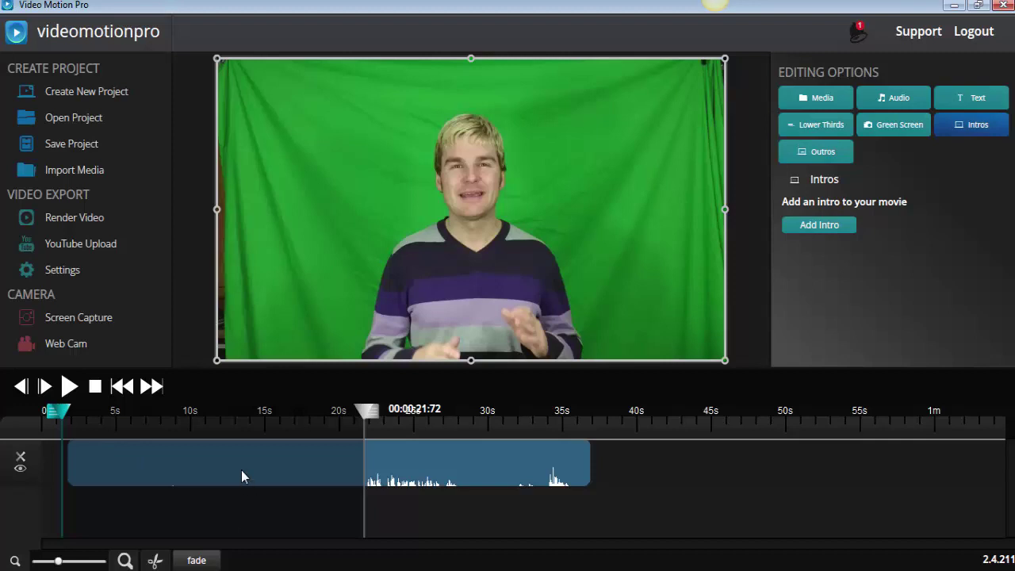
left_click(155, 561)
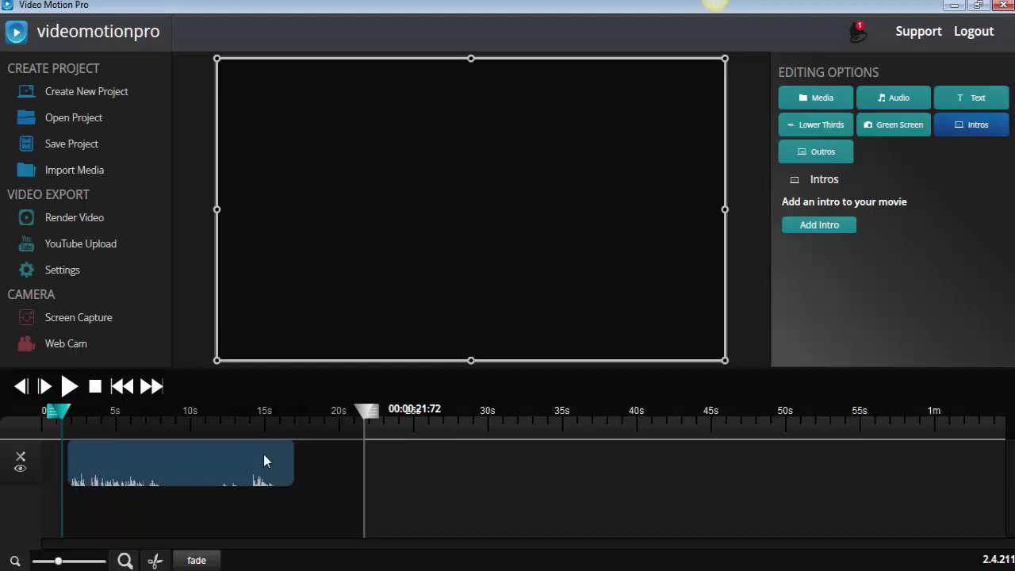
Step: Move the playhead and the trimmed clip to the start of the timeline and play it briefly
left_click_drag(369, 412, 30, 409)
left_click_drag(154, 451, 103, 460)
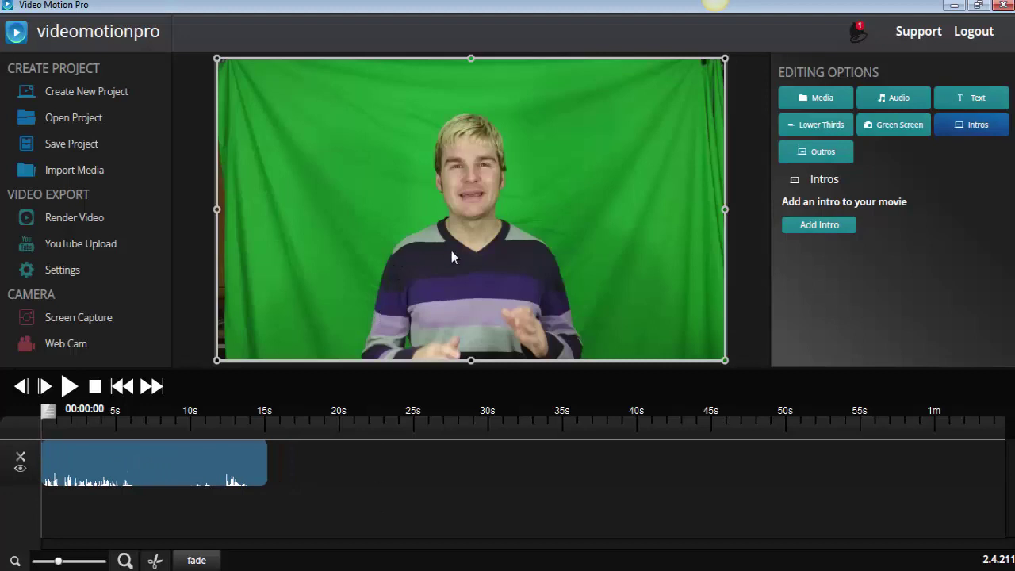
left_click(70, 387)
left_click(69, 386)
Step: Shift the clip to about the 5 s mark and bring it and the playhead back to the timeline start
left_click_drag(132, 472, 206, 468)
left_click_drag(46, 412, 61, 412)
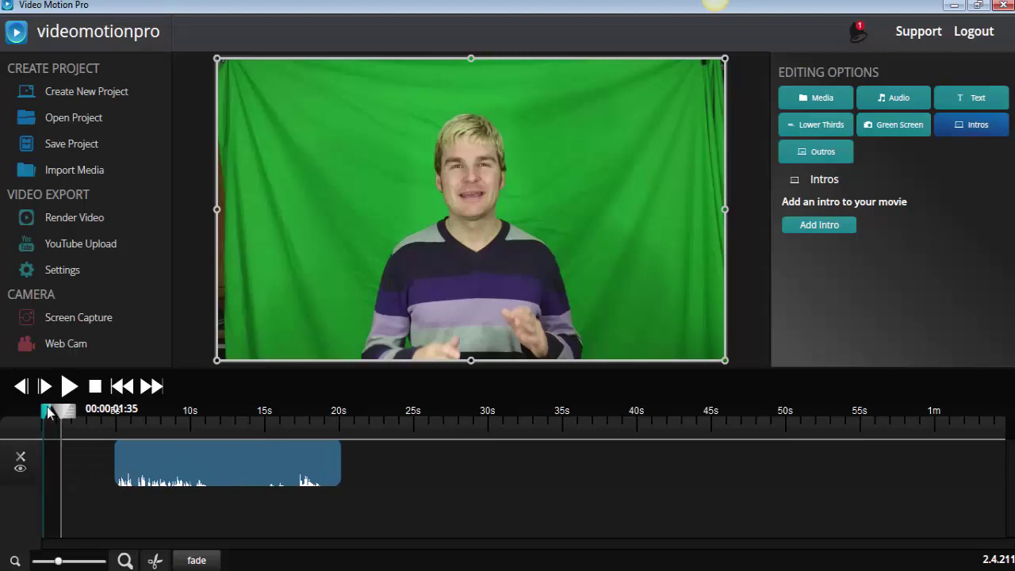
left_click(61, 411)
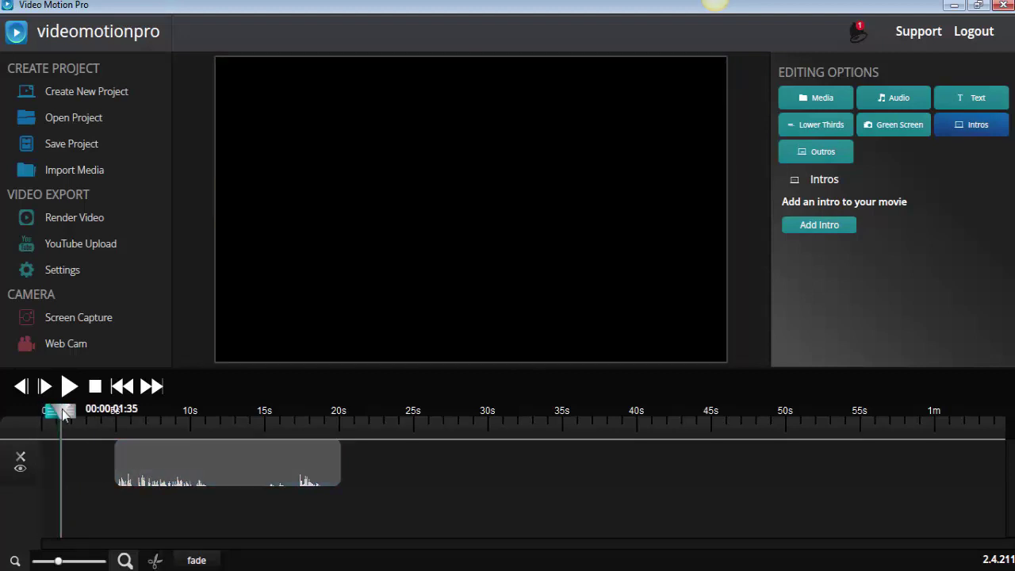
left_click_drag(182, 458, 56, 463)
mouse_move(53, 426)
left_mouse_down()
mouse_move(65, 413)
mouse_move(43, 413)
left_mouse_up()
Step: Play the trimmed clip's first seconds, scrub to about 5 s, and return the playhead to zero
left_click(69, 386)
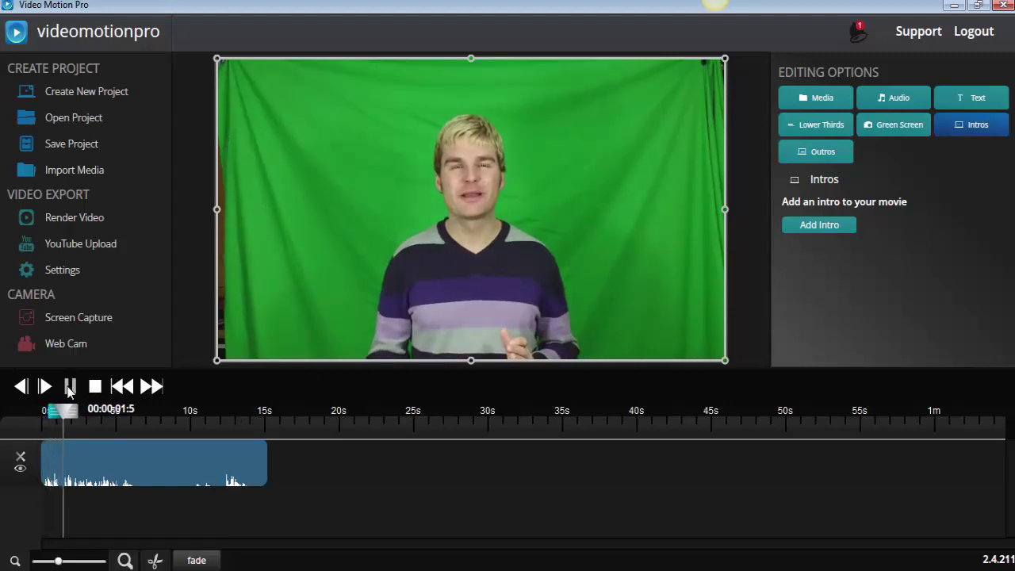
left_click(69, 386)
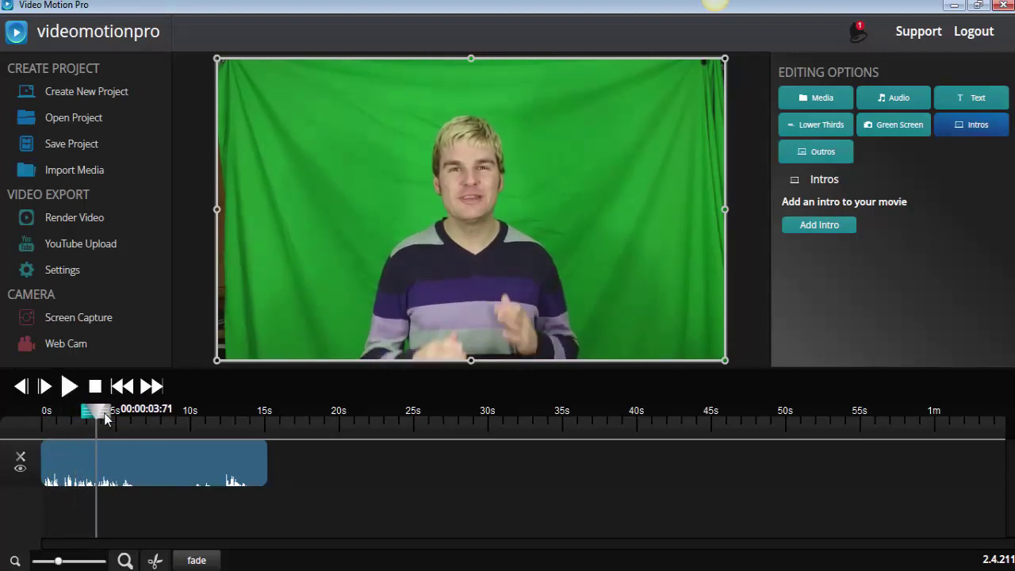
left_click_drag(105, 418, 129, 426)
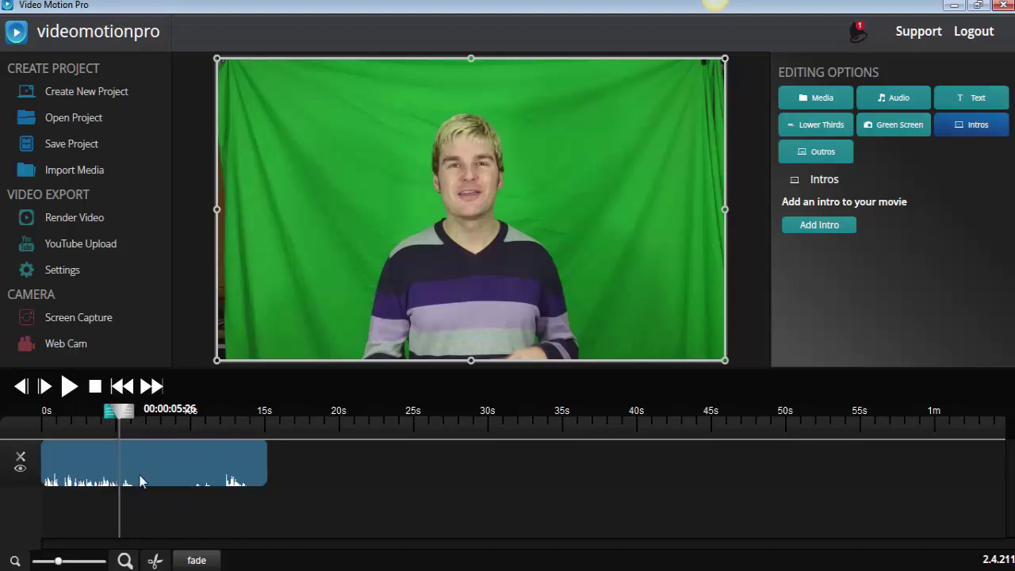
mouse_move(117, 412)
left_mouse_down()
mouse_move(175, 416)
mouse_move(36, 414)
left_mouse_up()
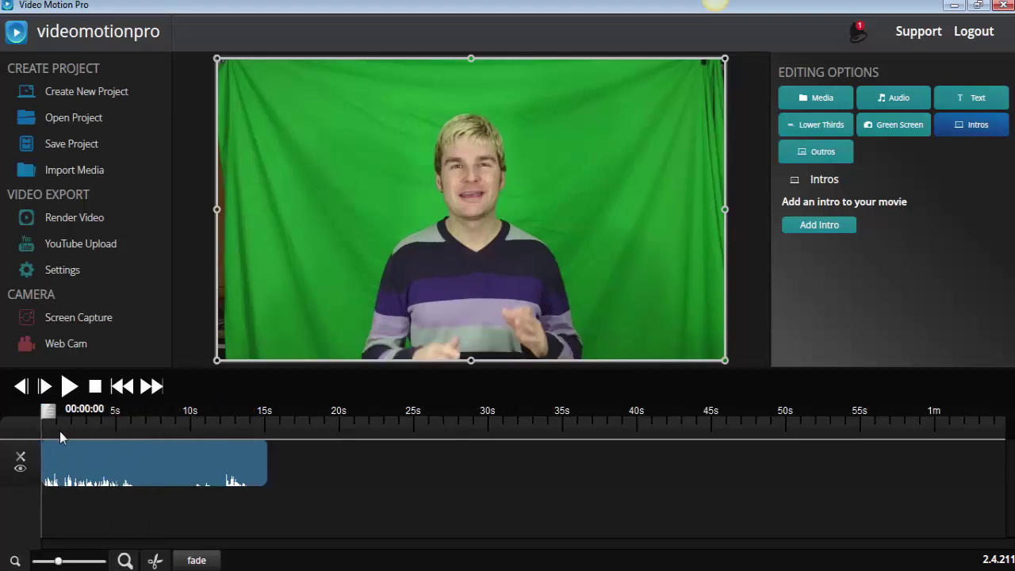
Step: Scrub the trimmed clip to about 9 s, and play it briefly from the start again
left_click_drag(47, 411, 190, 430)
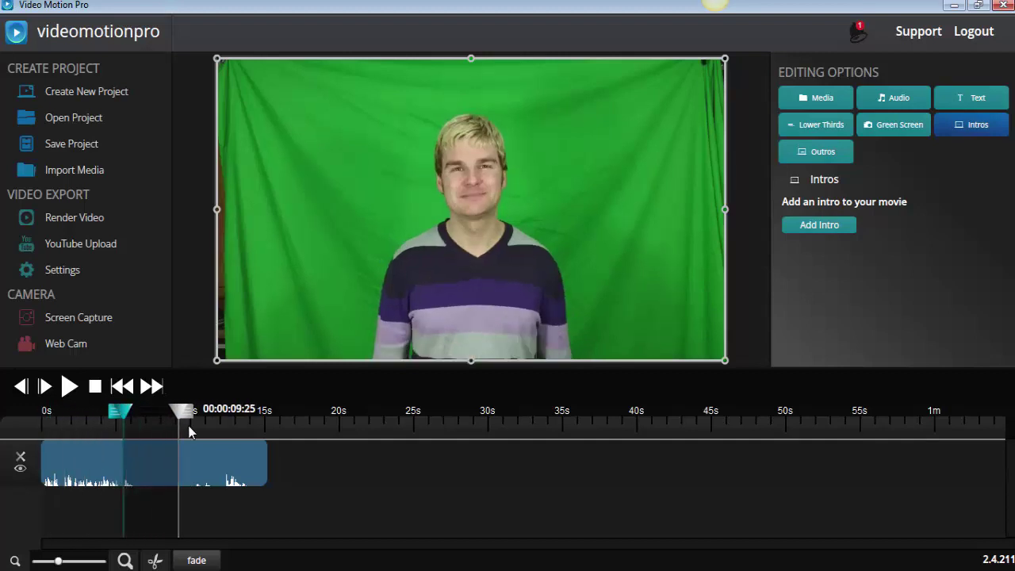
left_click(189, 431)
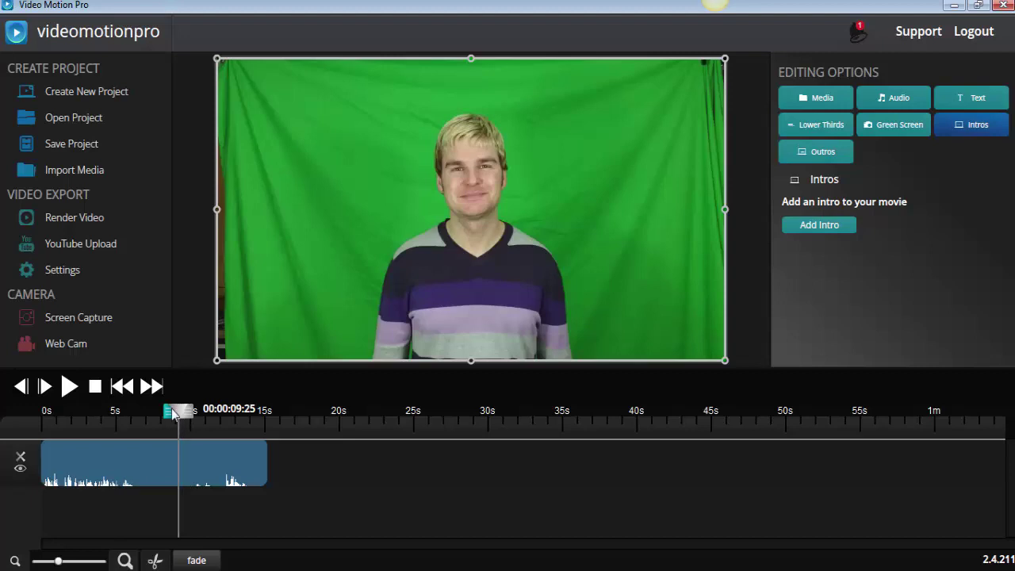
left_click(44, 418)
left_click(69, 387)
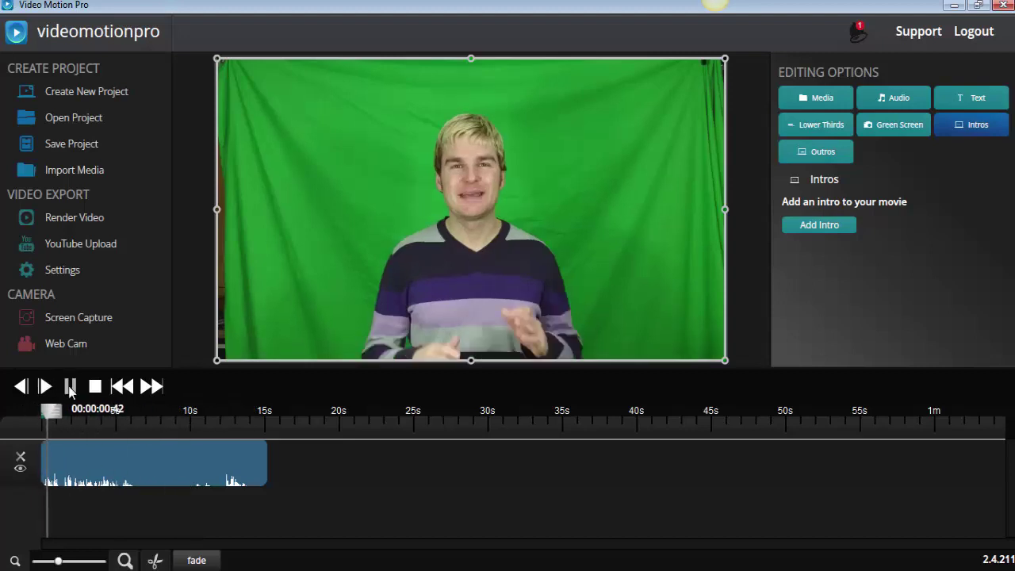
left_click(70, 387)
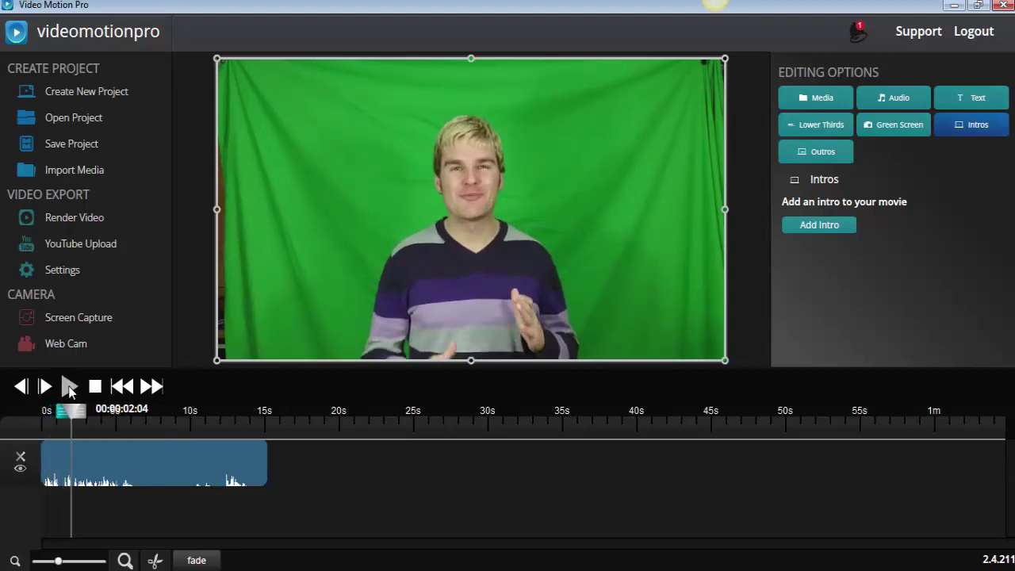